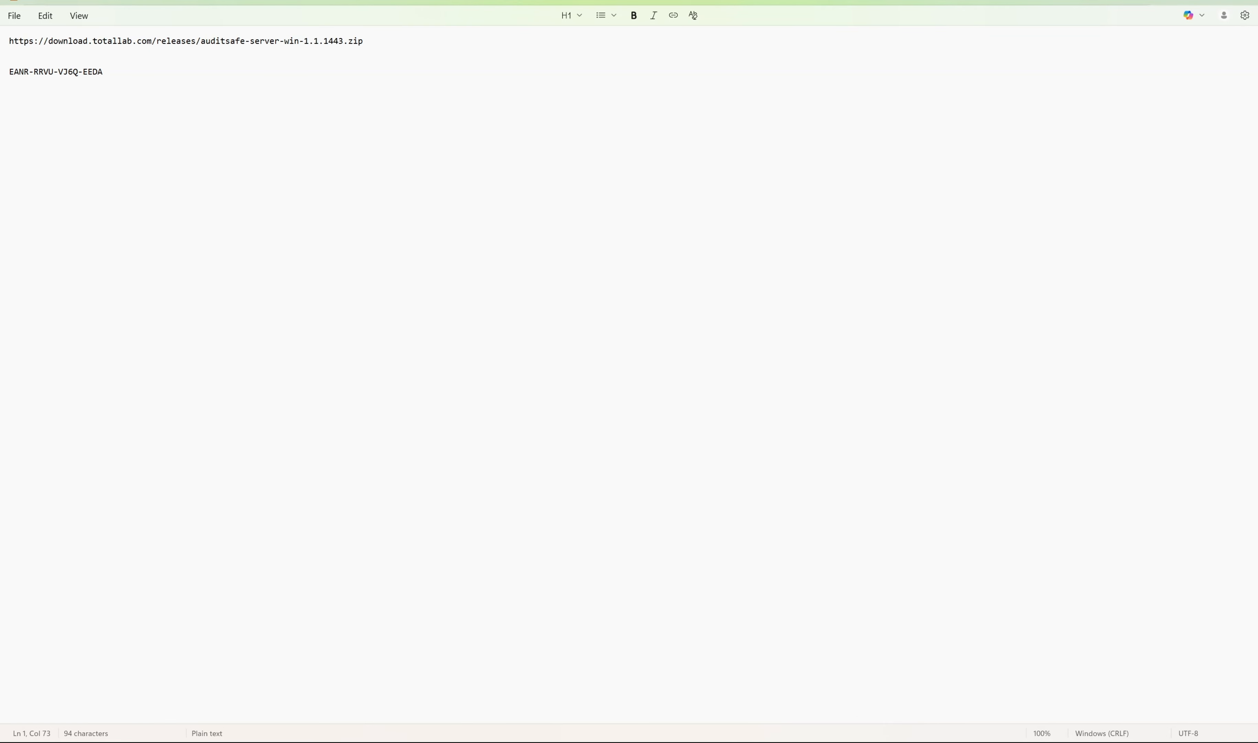
Download auditsafe-server-win-1.1.1443.zip in Chrome and show it in its Downloads folder
{"action": "left_click_drag", "start_coordinate": [363, 41], "coordinate": [9, 41]}
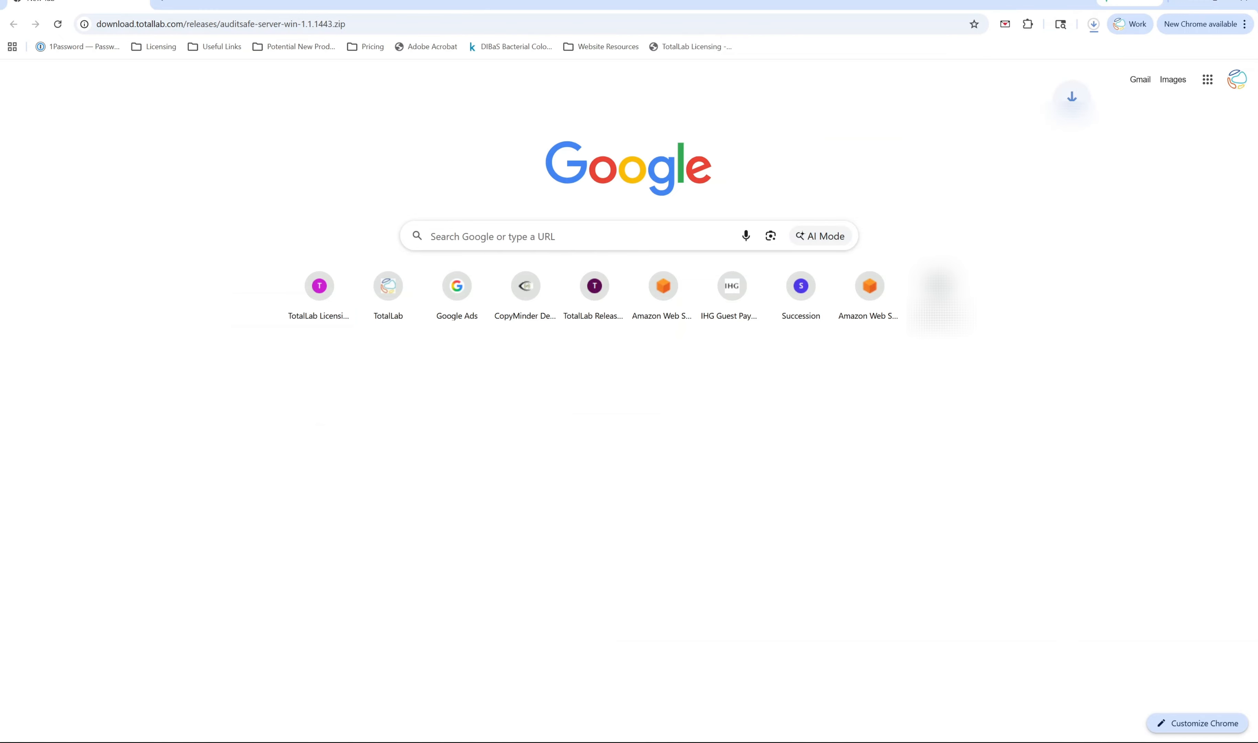
{"action": "left_click", "coordinate": [1093, 24]}
{"action": "mouse_move", "coordinate": [1010, 86]}
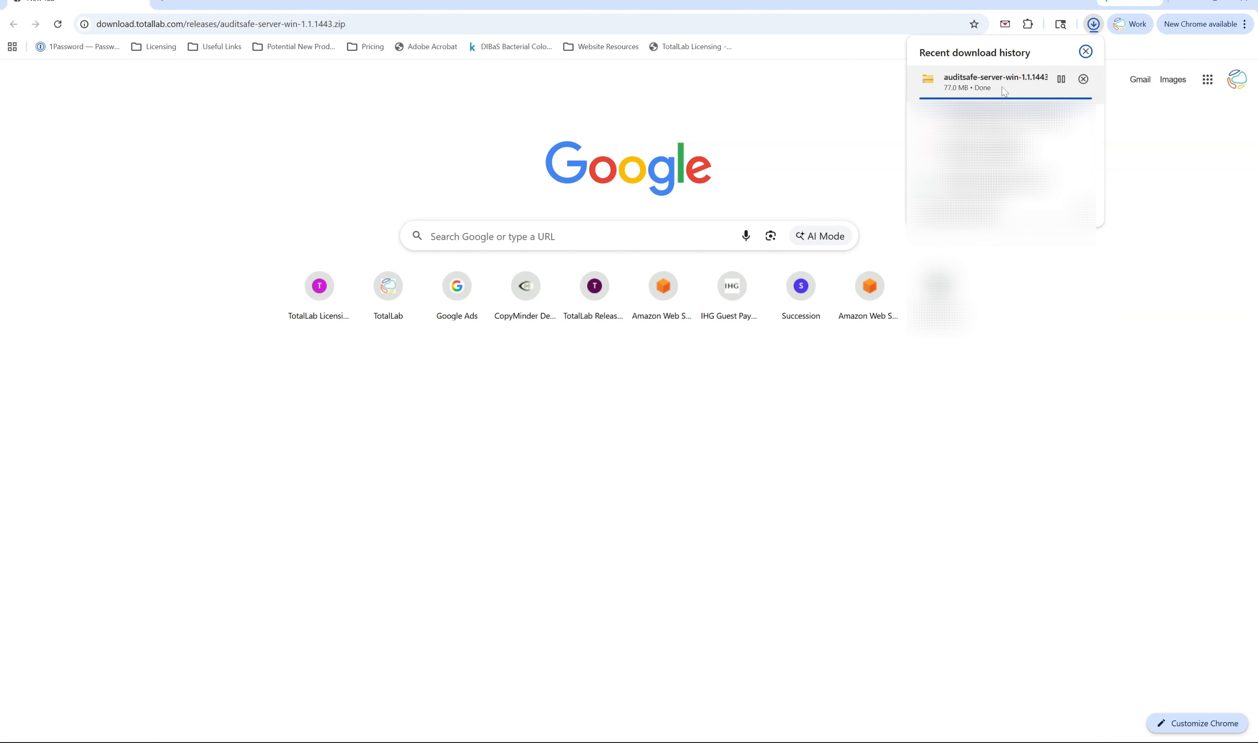
{"action": "left_click", "coordinate": [967, 92]}
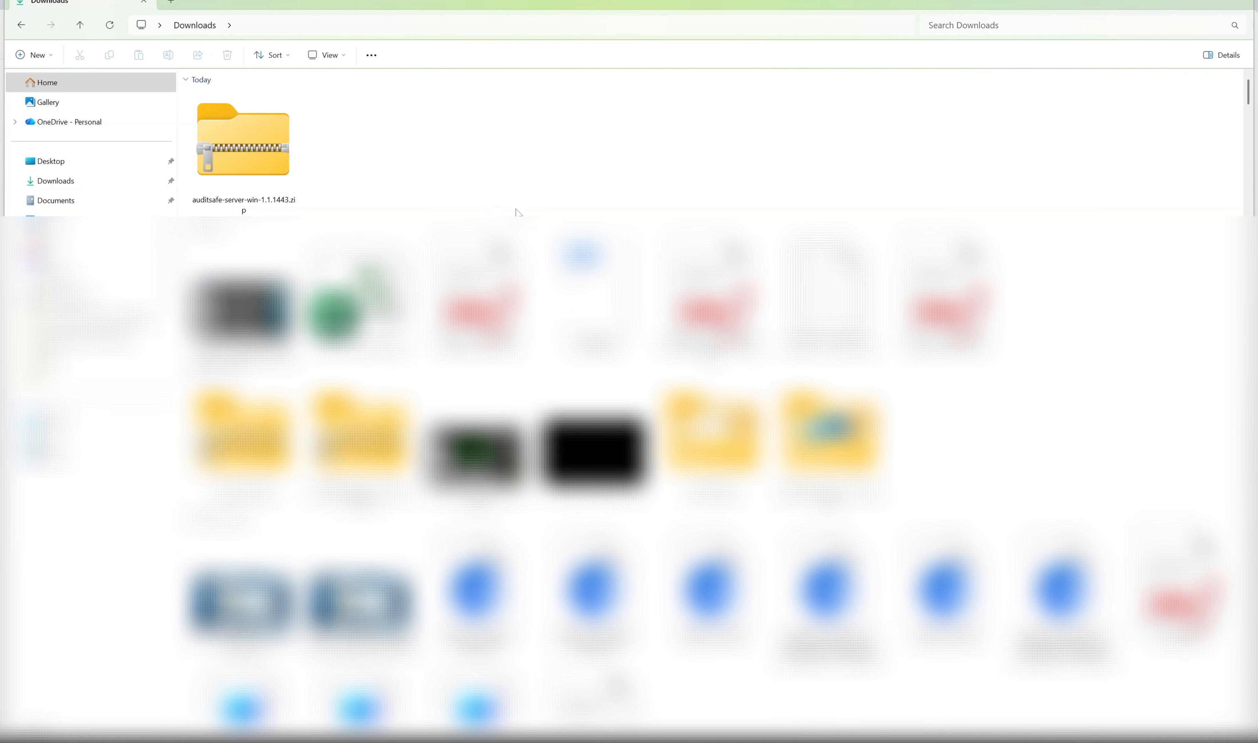
Extract the server zip, open the extracted folder and launch auditsafe-server-win-1.1.1443.exe
{"action": "left_click", "coordinate": [291, 163]}
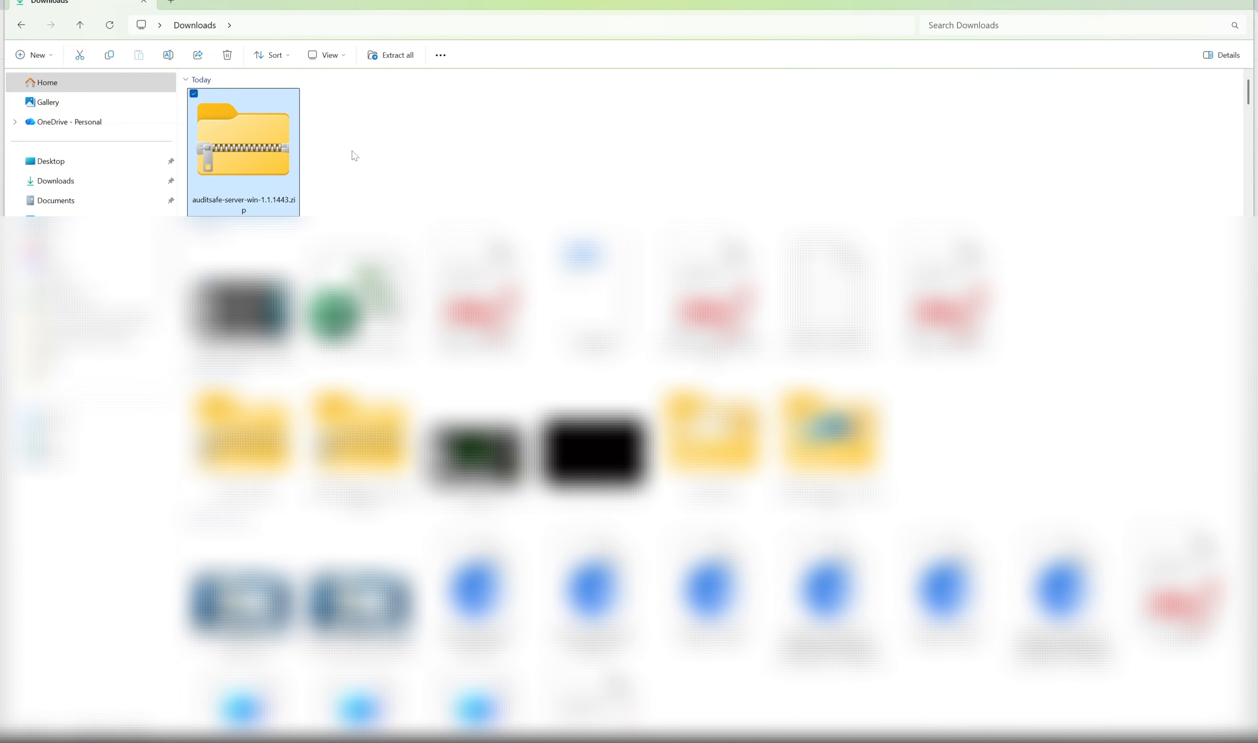
{"action": "right_click", "coordinate": [233, 146]}
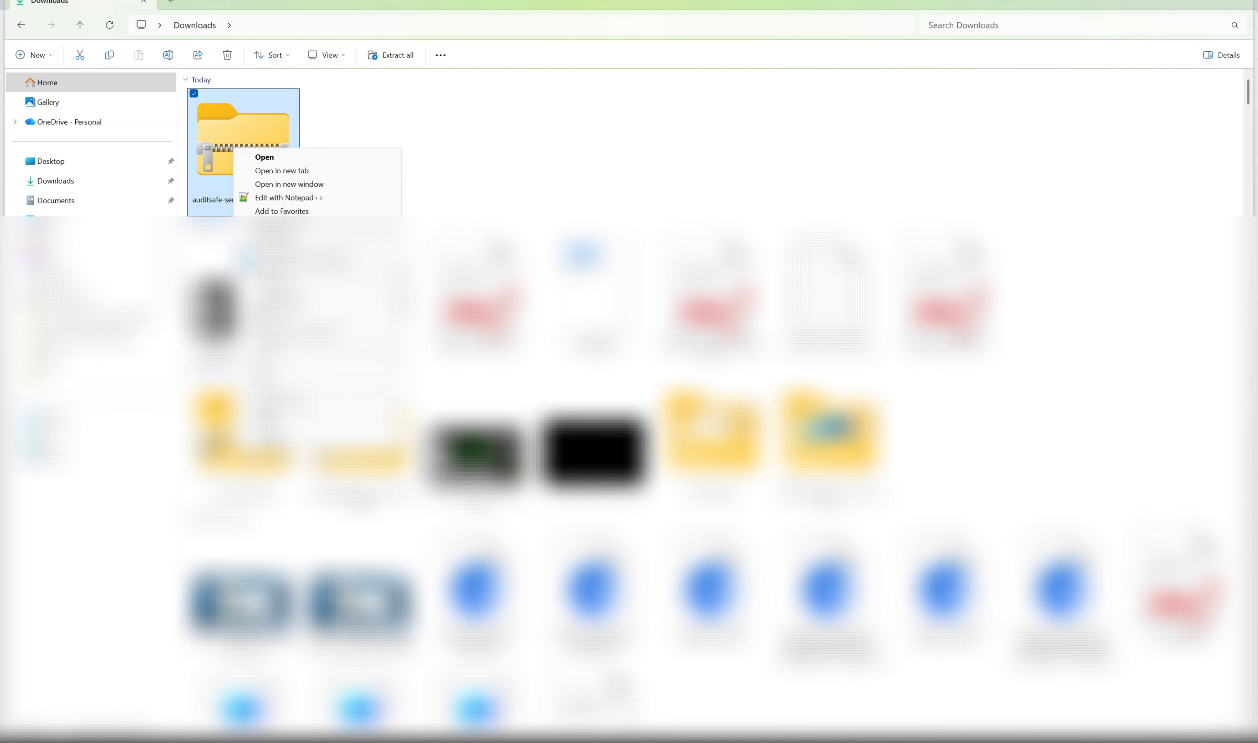
{"action": "left_click", "coordinate": [275, 225]}
{"action": "left_click", "coordinate": [779, 496]}
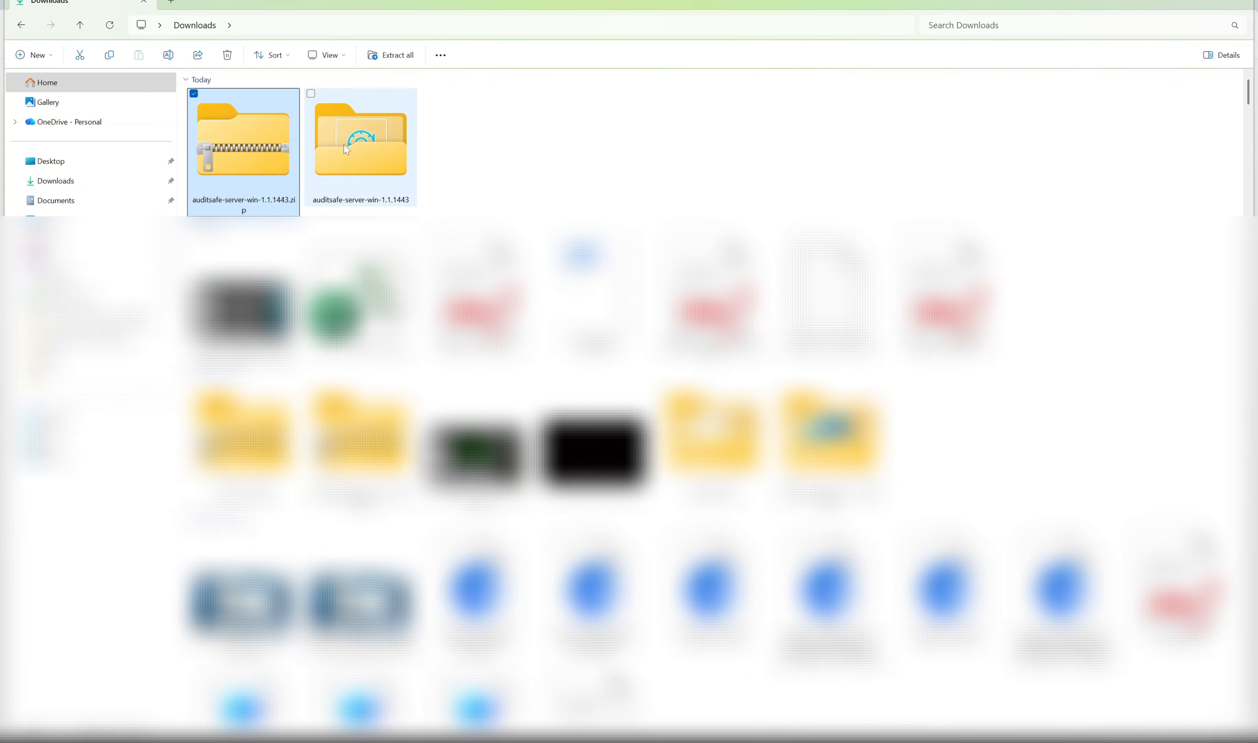
{"action": "double_click", "coordinate": [347, 150]}
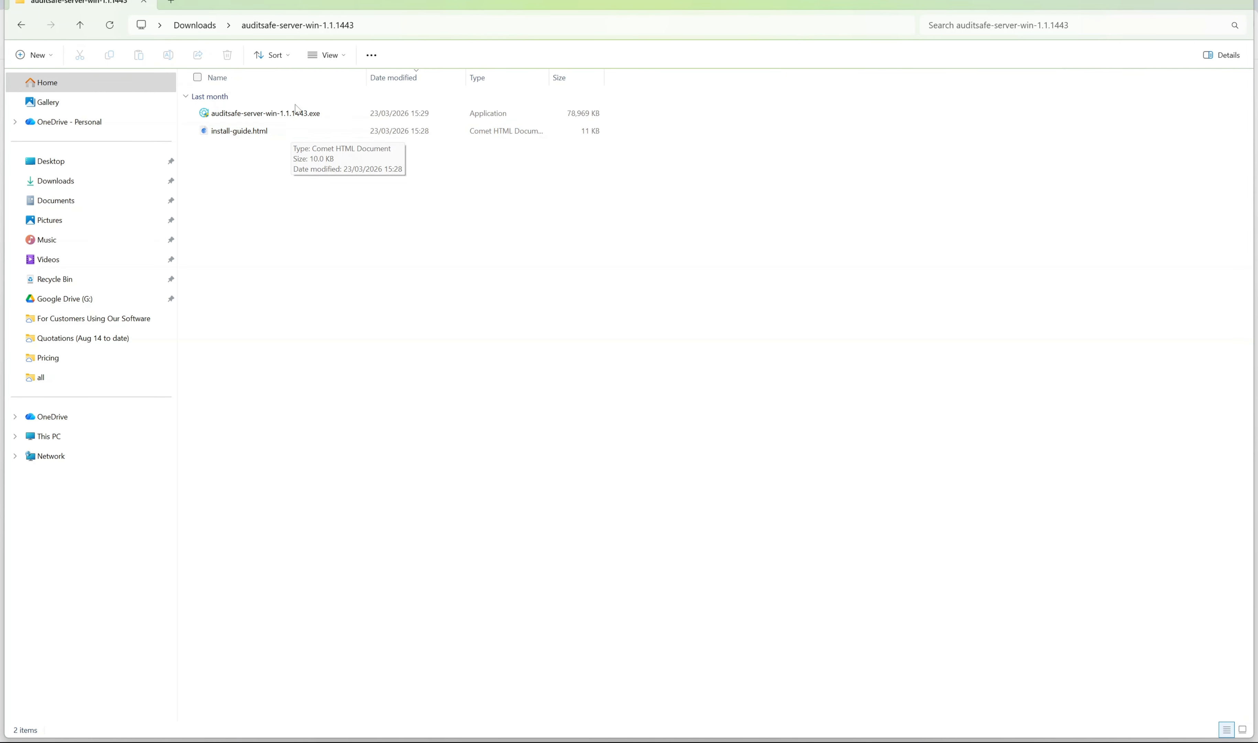
{"action": "double_click", "coordinate": [341, 115]}
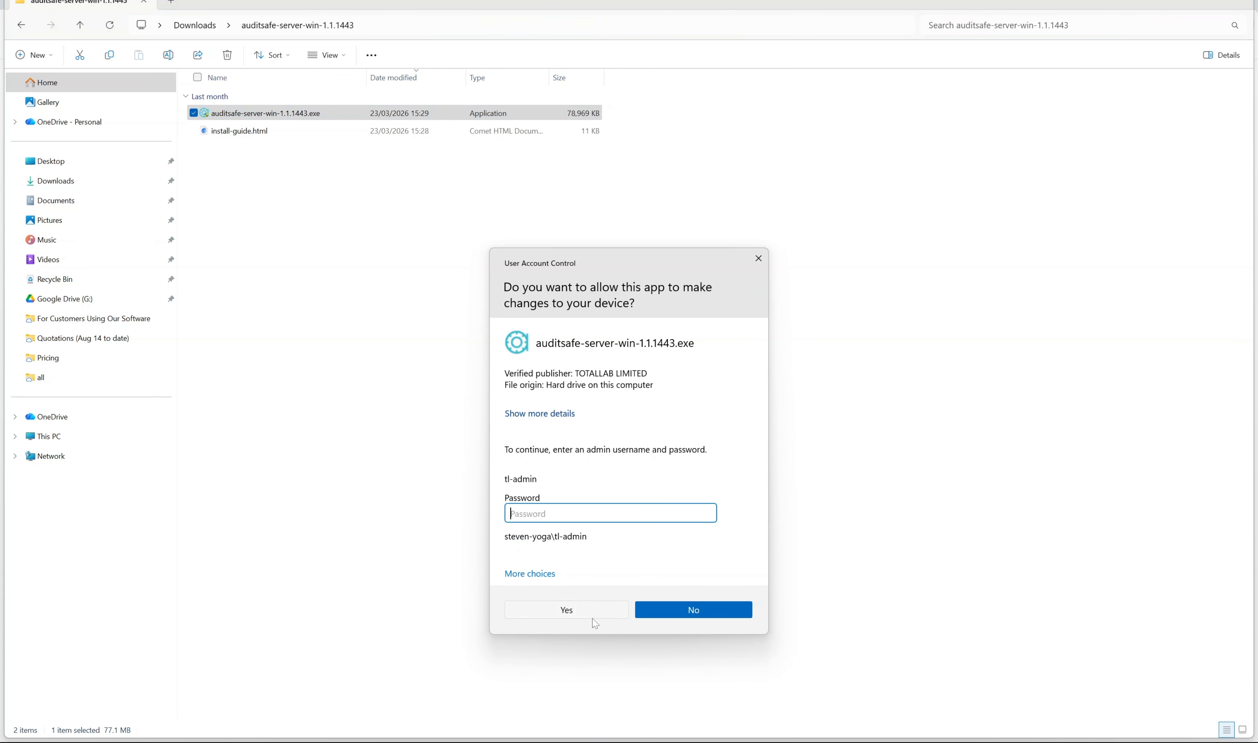
Approve the admin password prompt, accept the licence terms and close the finished server installer
{"action": "type", "text": "********"}
{"action": "left_click", "coordinate": [588, 607]}
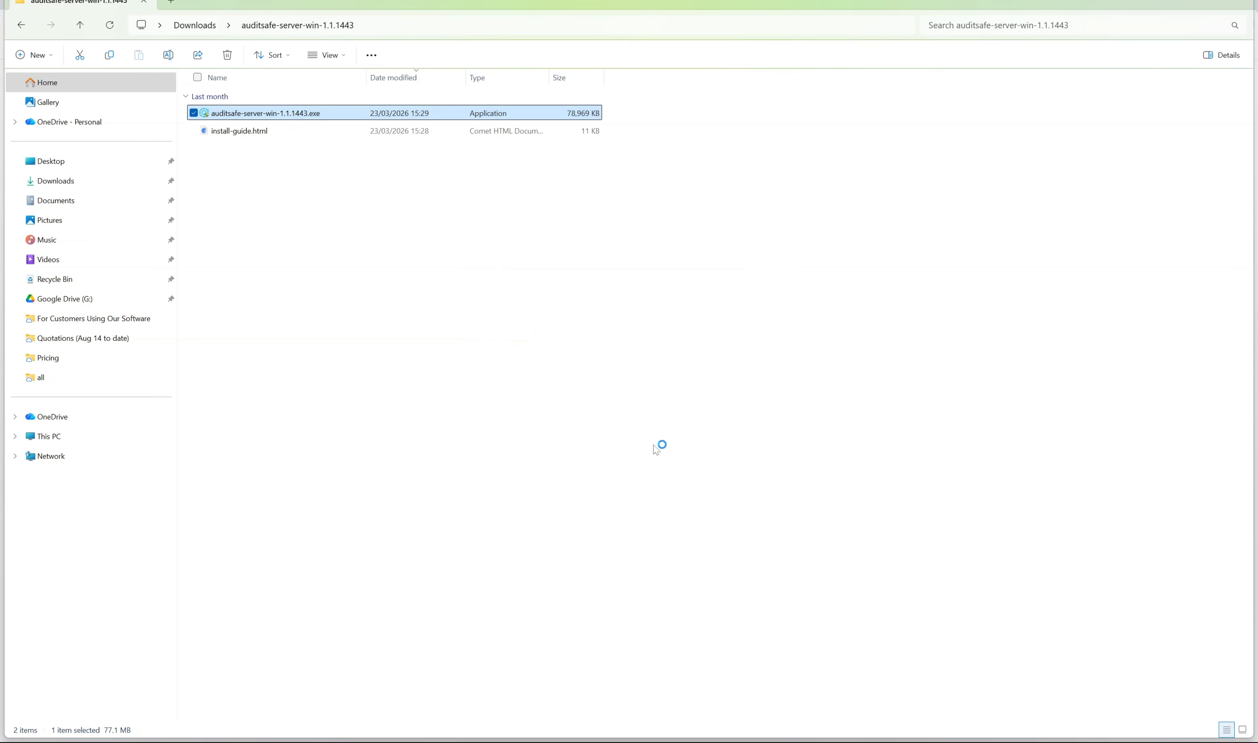
{"action": "left_click", "coordinate": [744, 442]}
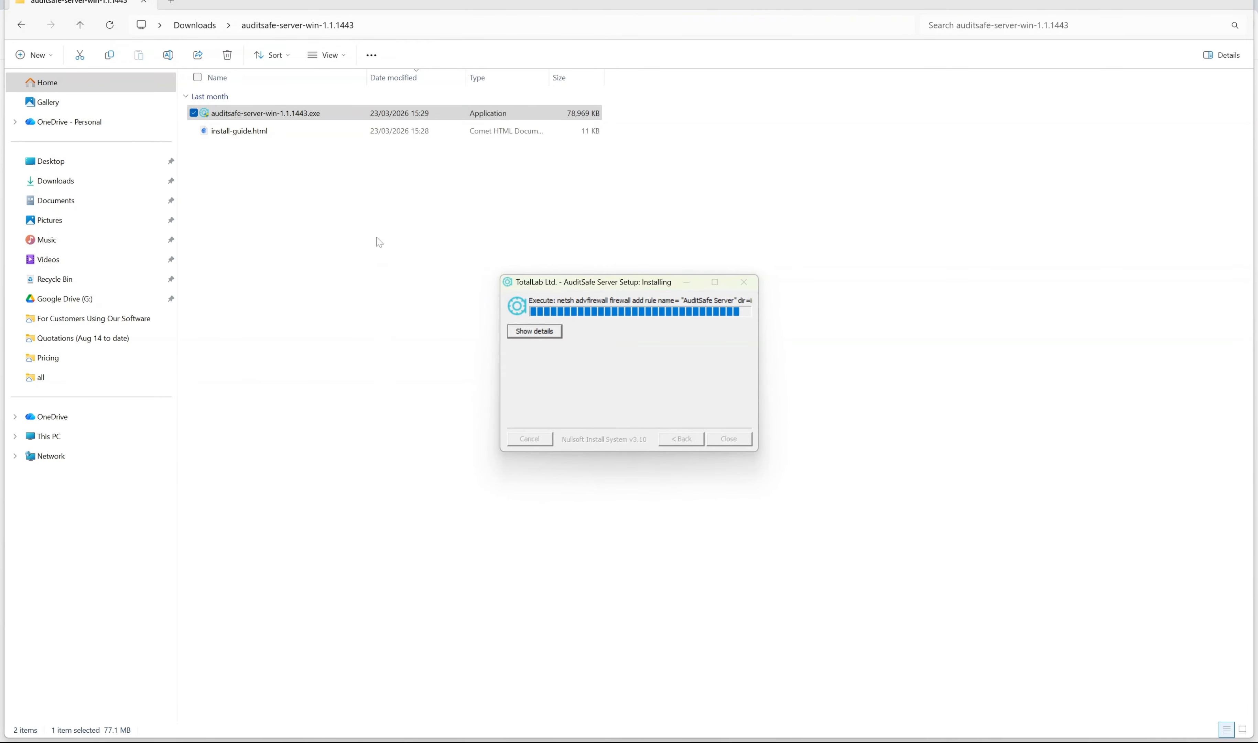
{"action": "left_click", "coordinate": [730, 439]}
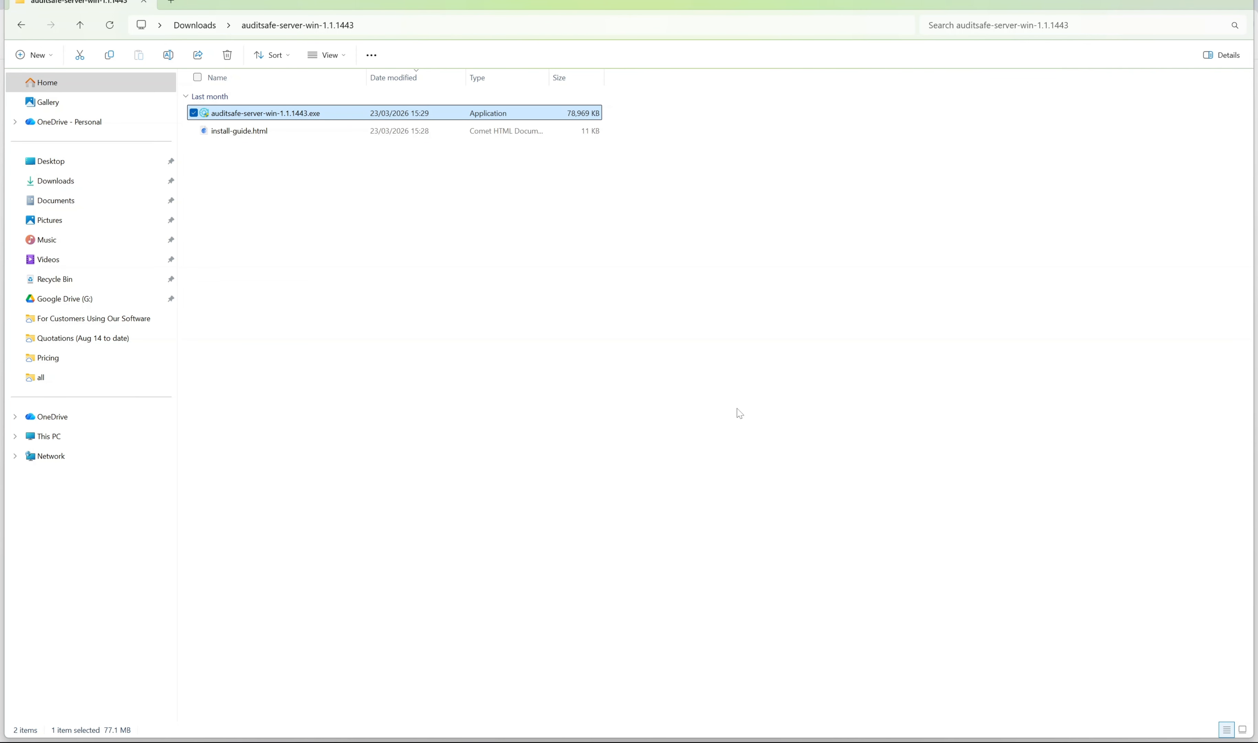
Load the AuditSafe Admin page at localhost:19811/auditsafe/ in Chrome and enter the admin username
{"action": "key", "text": "alt+Tab"}
{"action": "key", "text": "ctrl+l"}
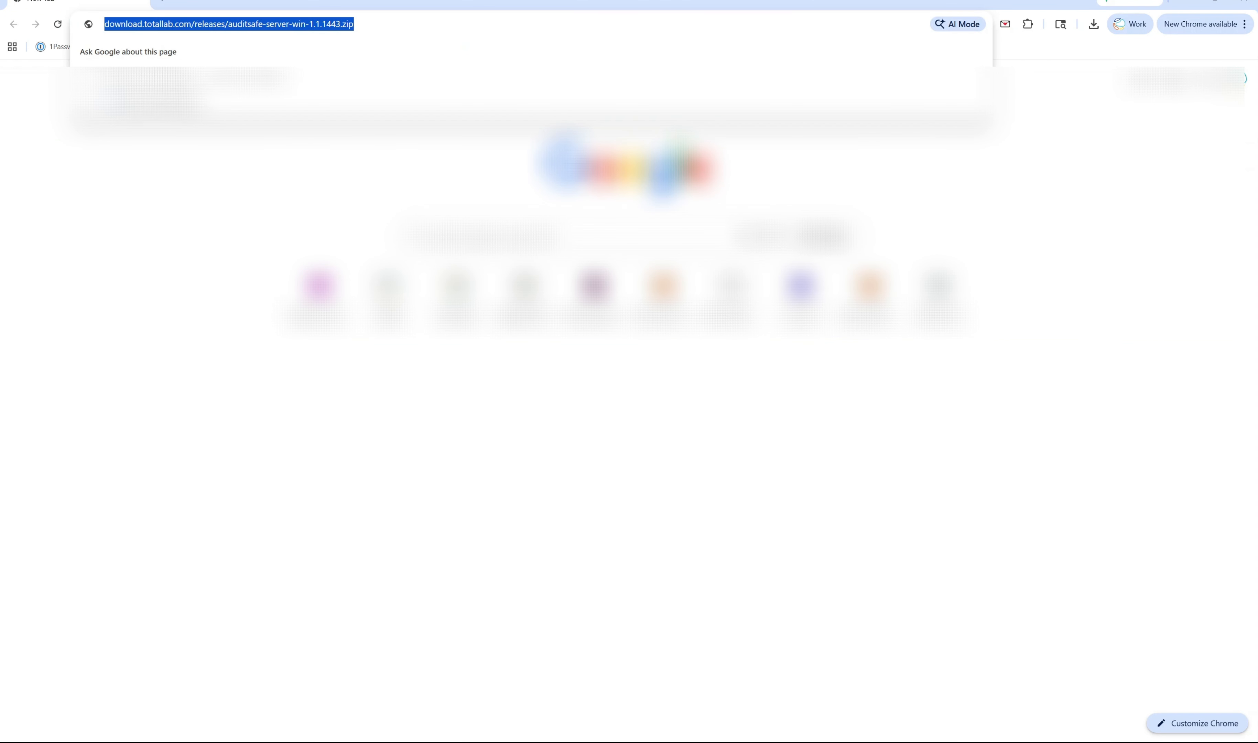
{"action": "type", "text": "aud"}
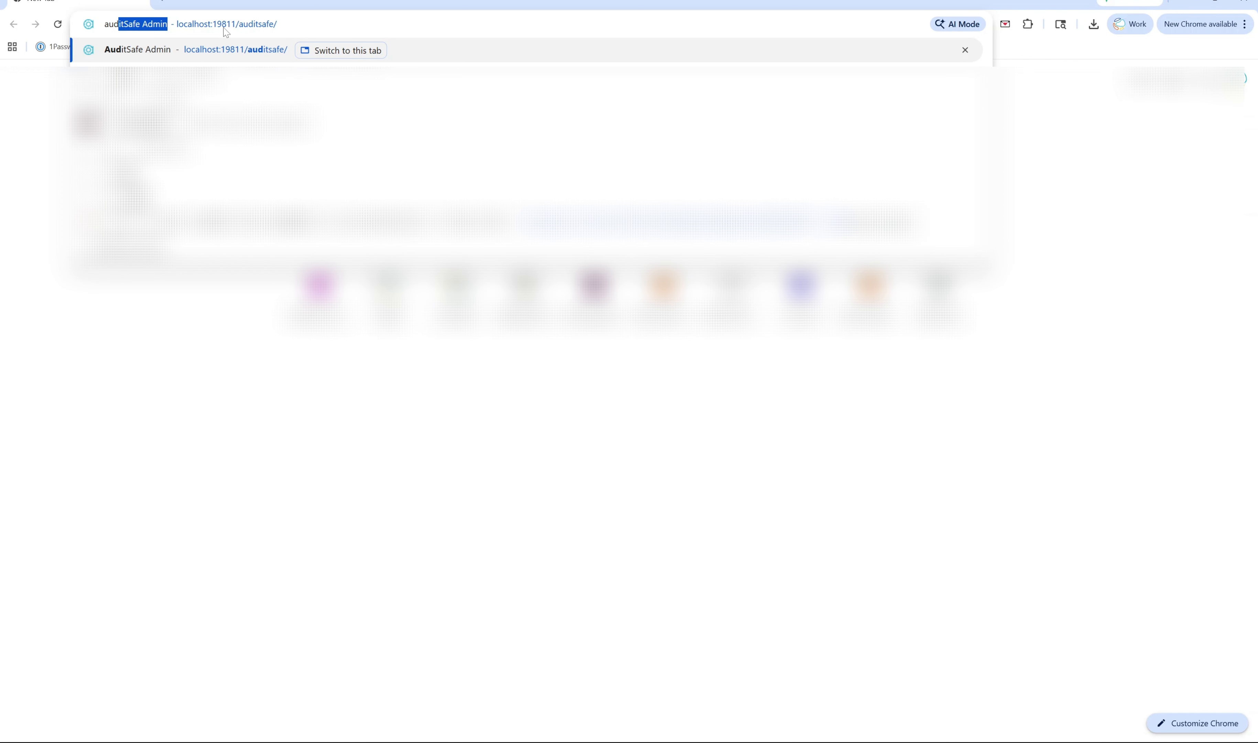
{"action": "left_click", "coordinate": [416, 50]}
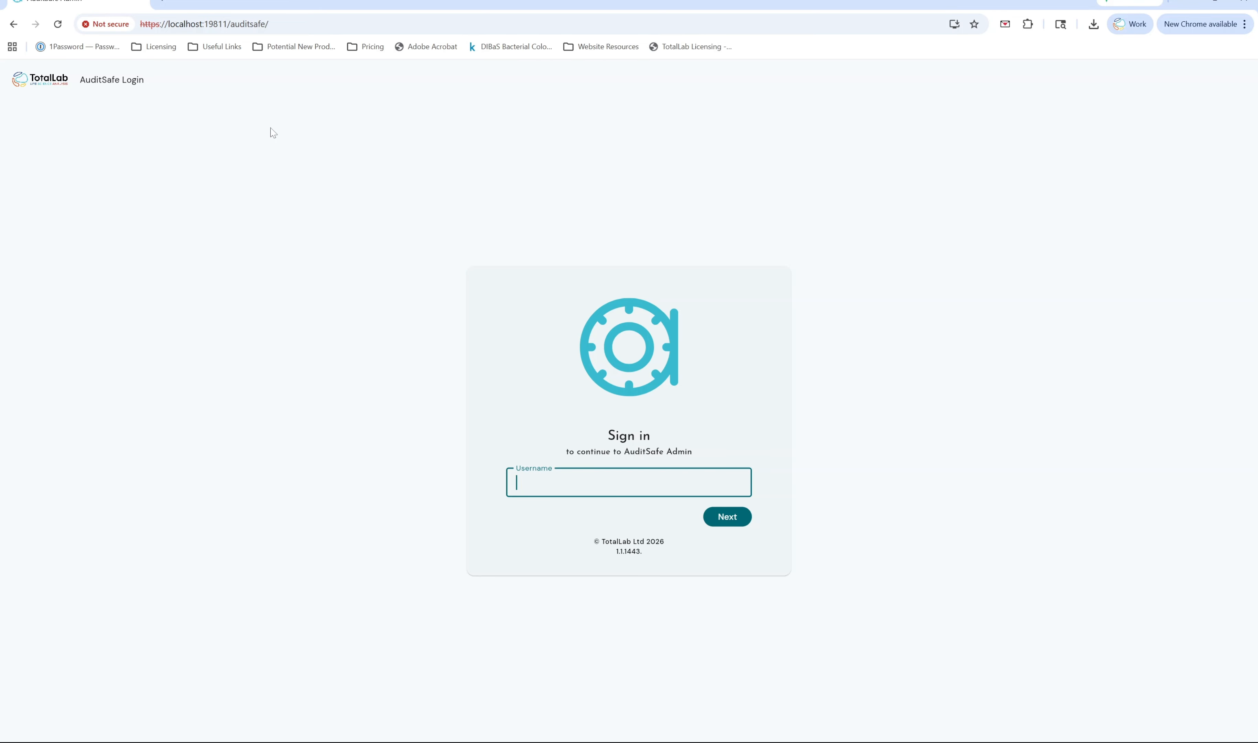
{"action": "type", "text": "superadmin"}
Submit the admin sign-in and dismiss the 1Password save-login offer
{"action": "key", "text": "Return"}
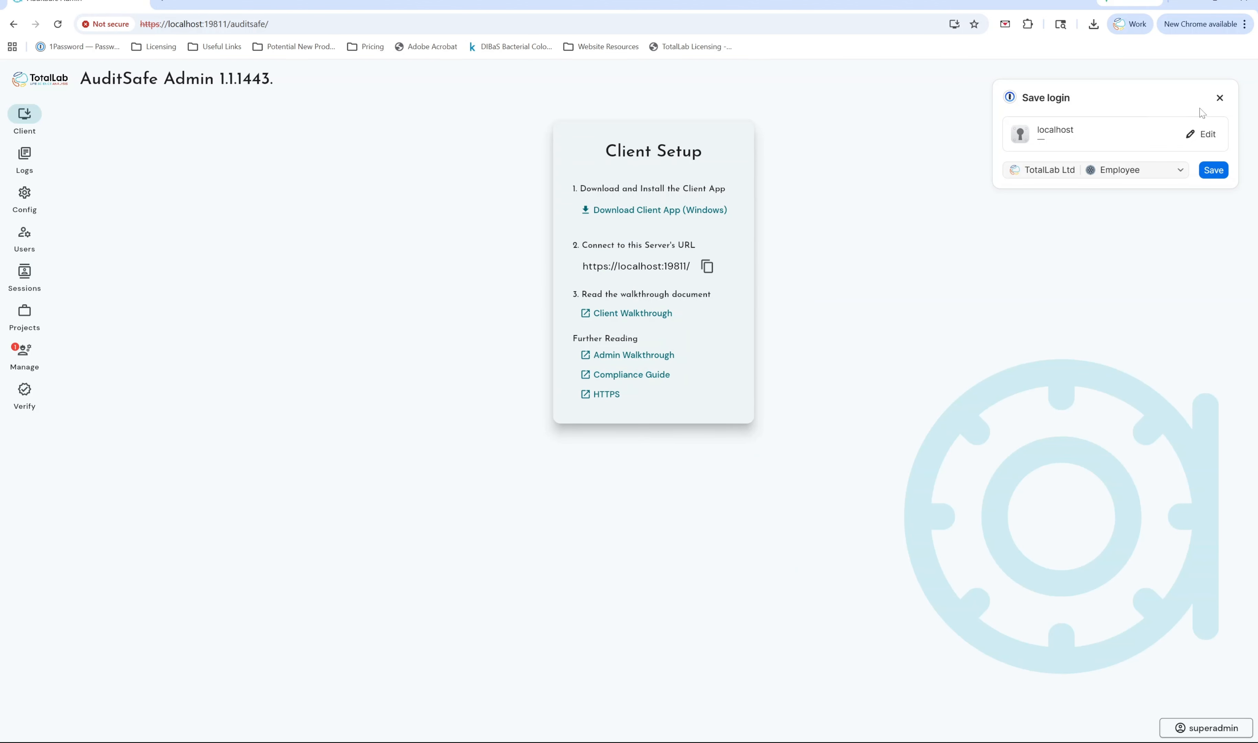
{"action": "left_click", "coordinate": [1220, 97]}
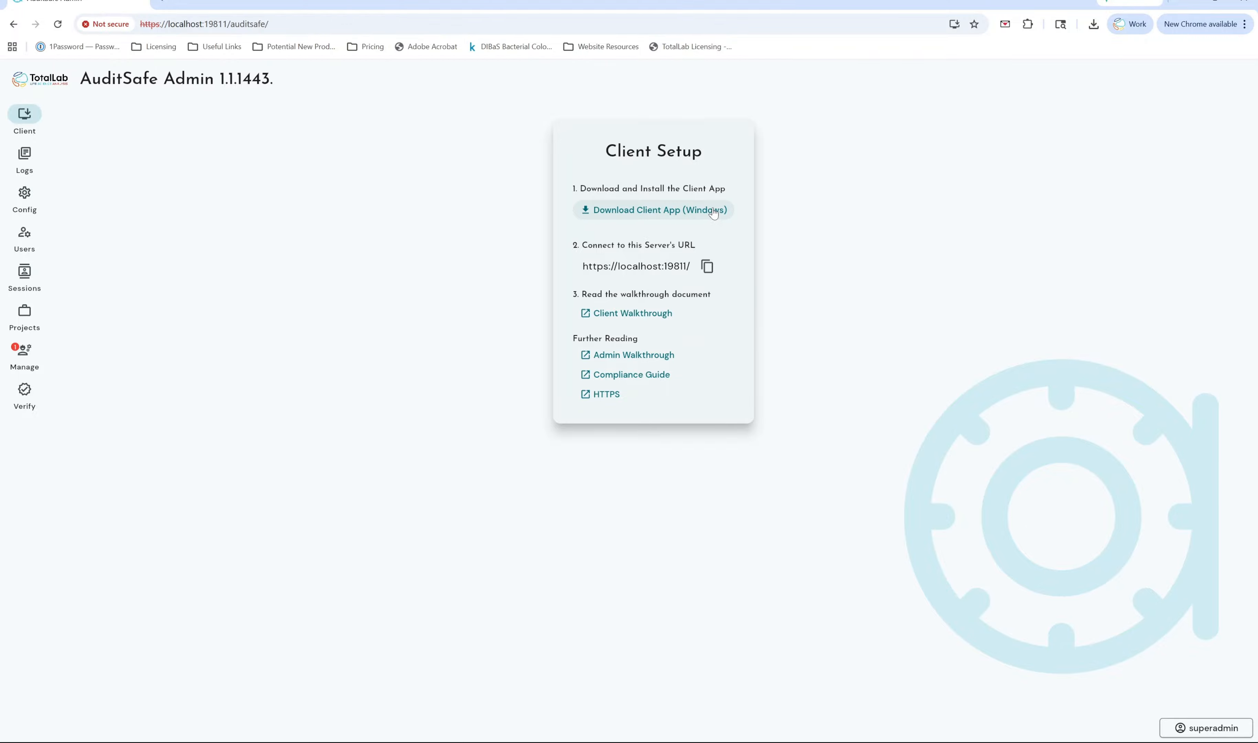
Download the Windows client app and install it, approving the admin prompt and accepting the licence
{"action": "left_click", "coordinate": [629, 215]}
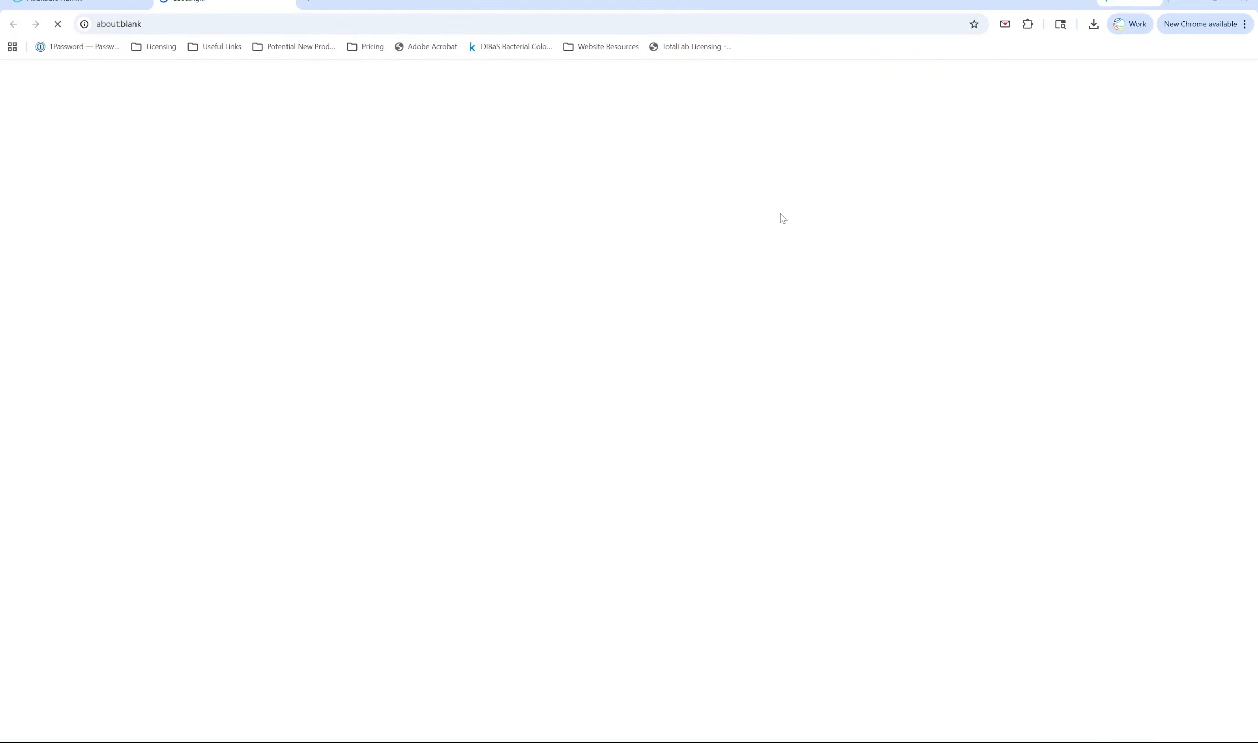
{"action": "left_click", "coordinate": [1094, 24]}
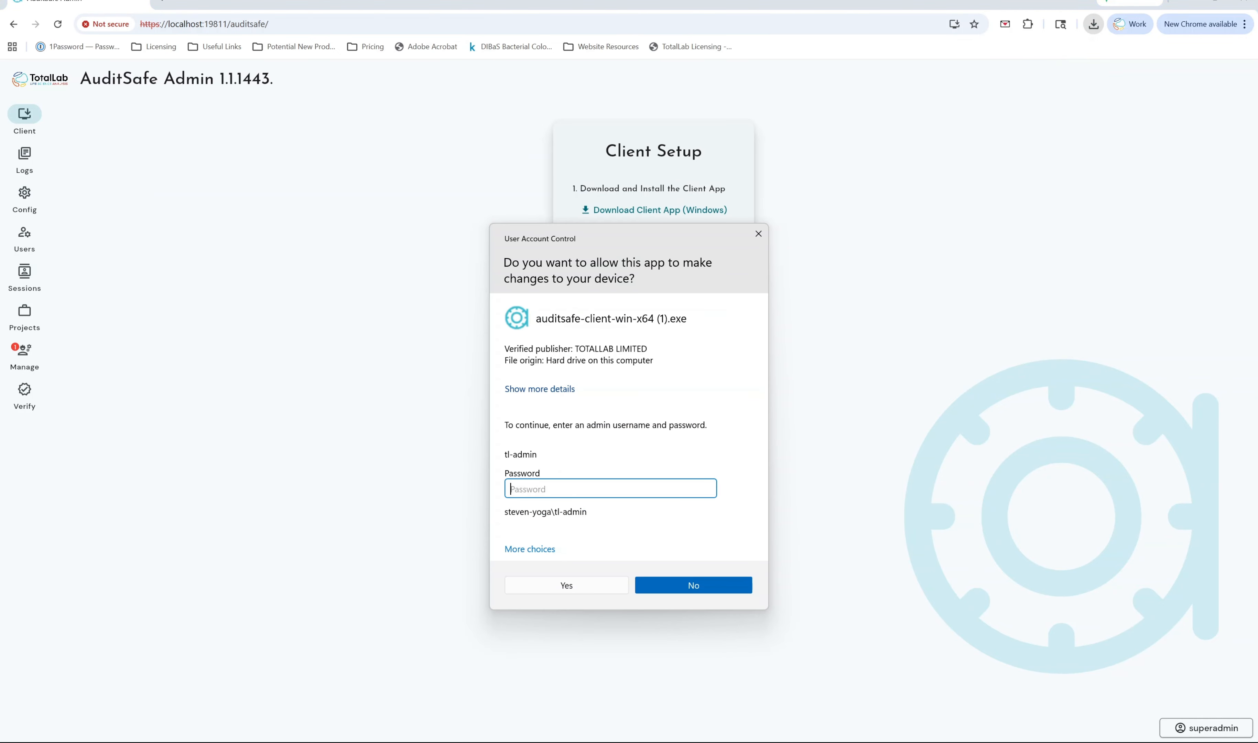
{"action": "type", "text": "•••••••••"}
{"action": "left_click", "coordinate": [574, 582]}
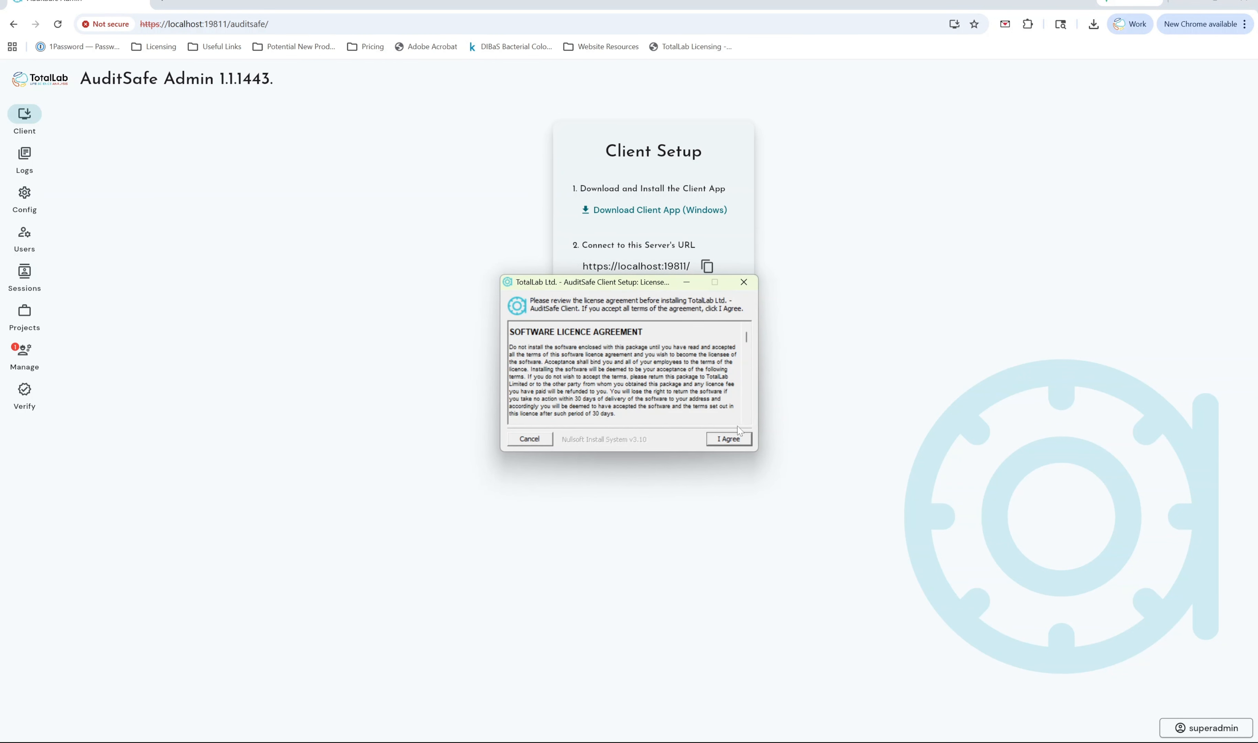
{"action": "left_click", "coordinate": [730, 439]}
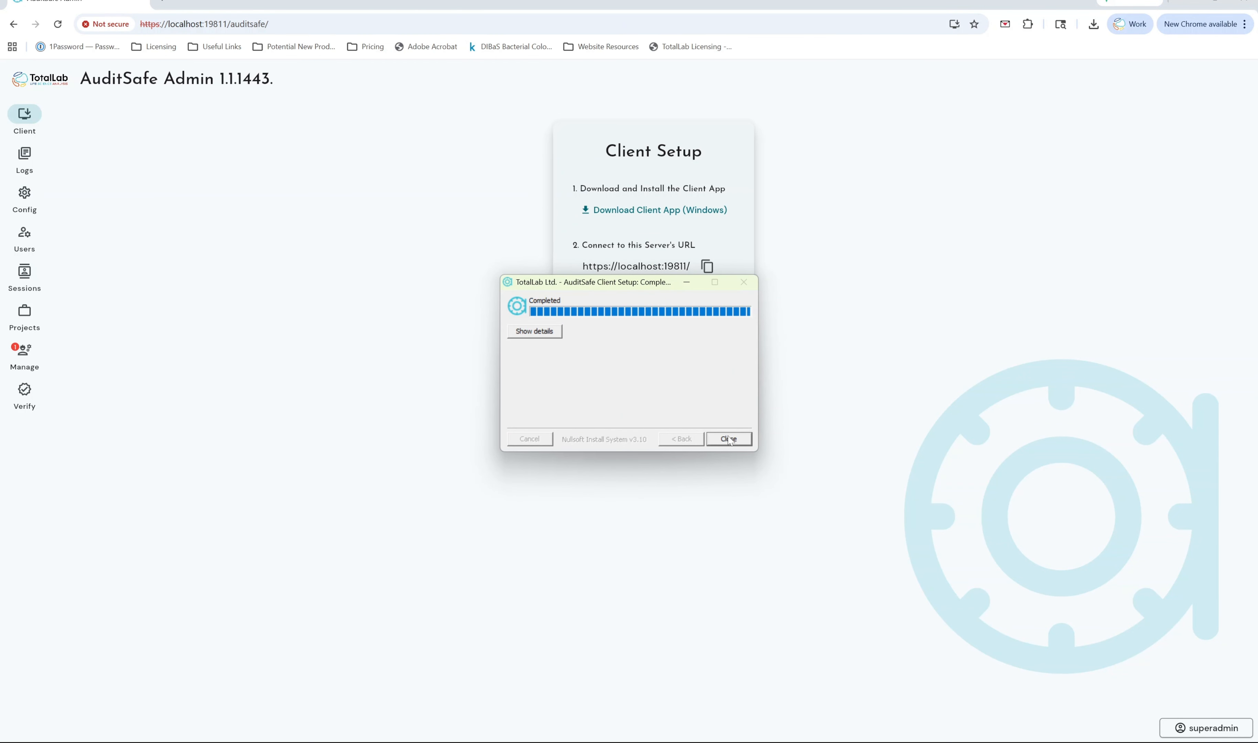
{"action": "left_click", "coordinate": [729, 439]}
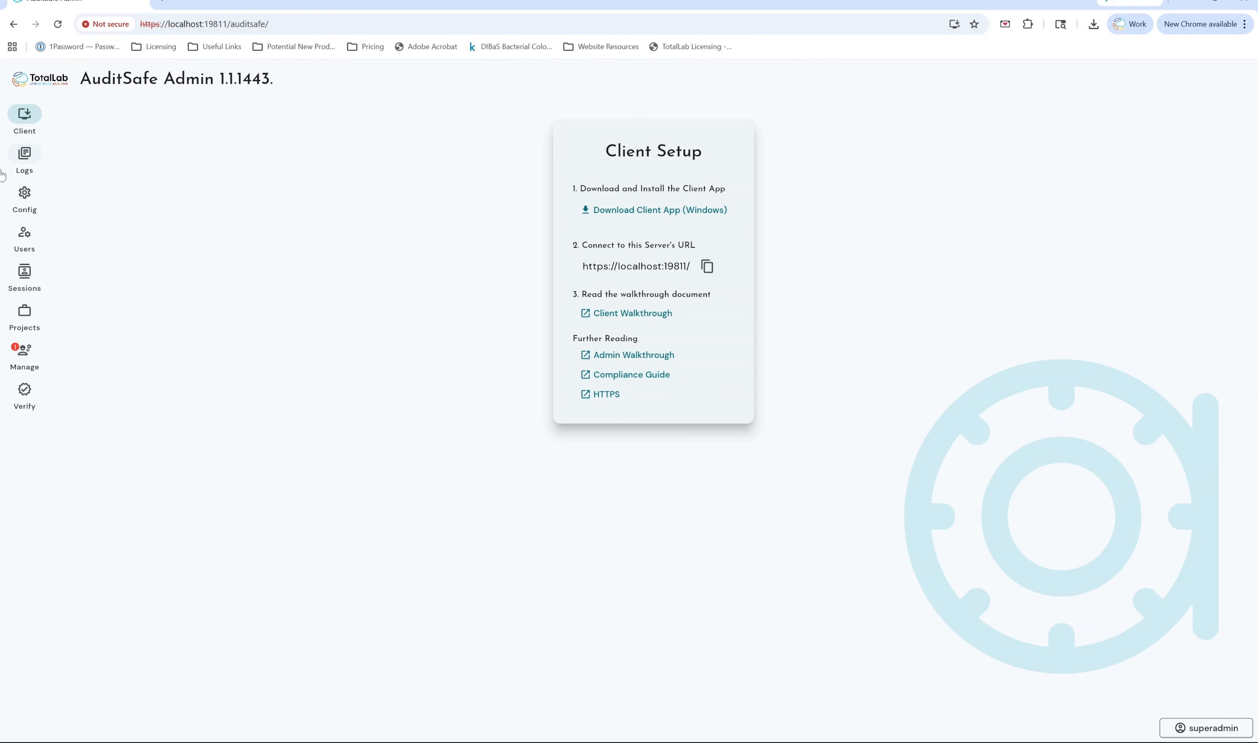
On the Config page, delete the Secure Folder path and apply the empty setting
{"action": "left_click", "coordinate": [24, 194]}
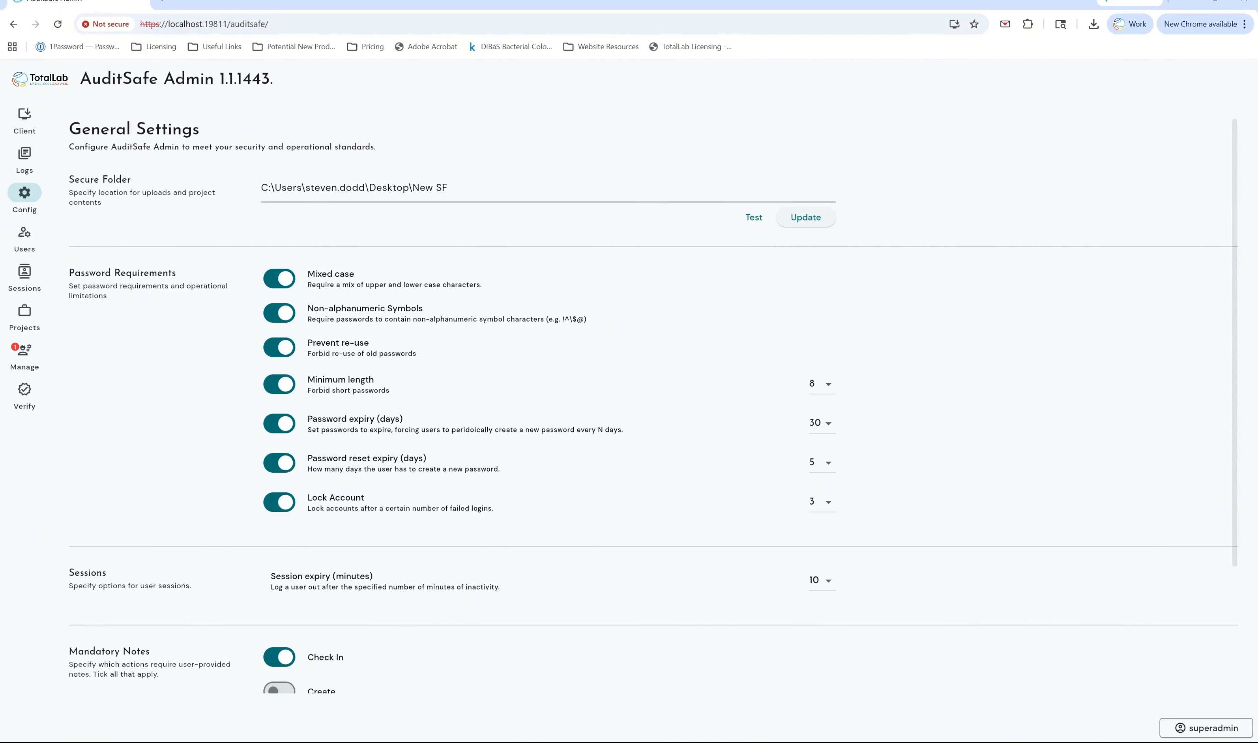
{"action": "left_click_drag", "start_coordinate": [458, 189], "coordinate": [56, 184]}
{"action": "key", "text": "BackSpace"}
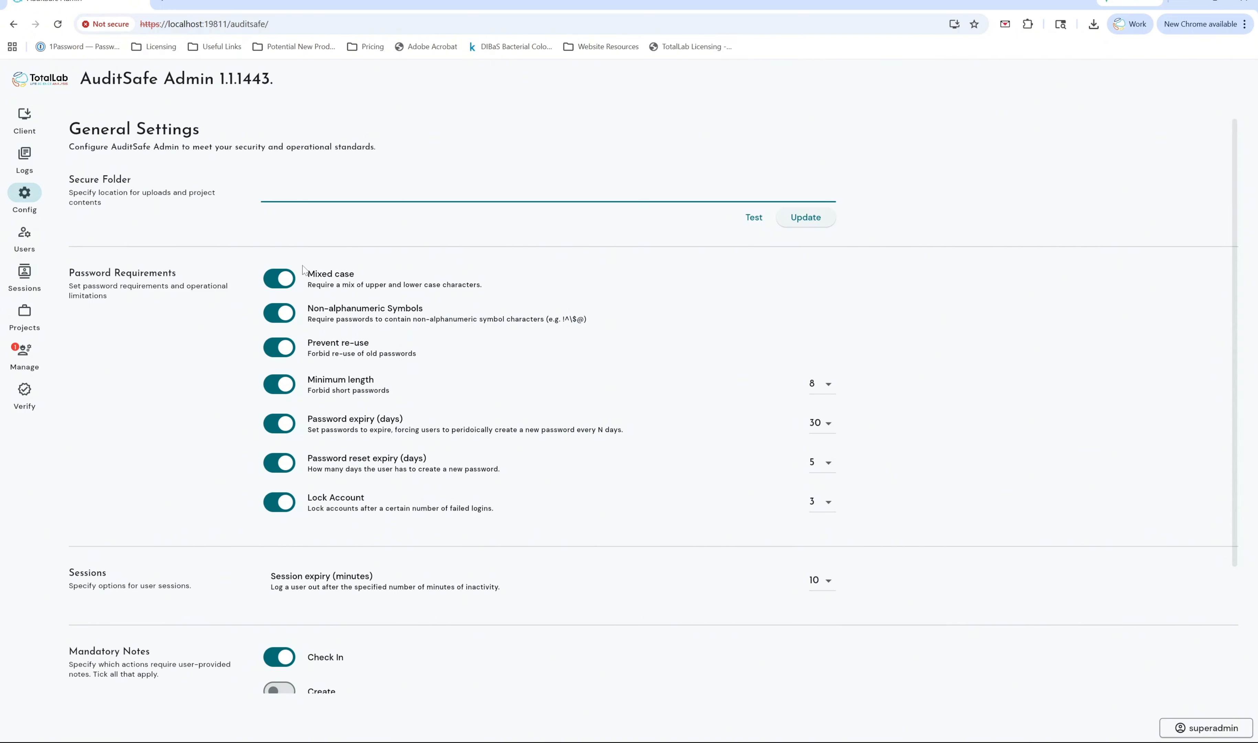
{"action": "left_click", "coordinate": [261, 234]}
{"action": "left_click", "coordinate": [809, 220]}
{"action": "left_click", "coordinate": [260, 224]}
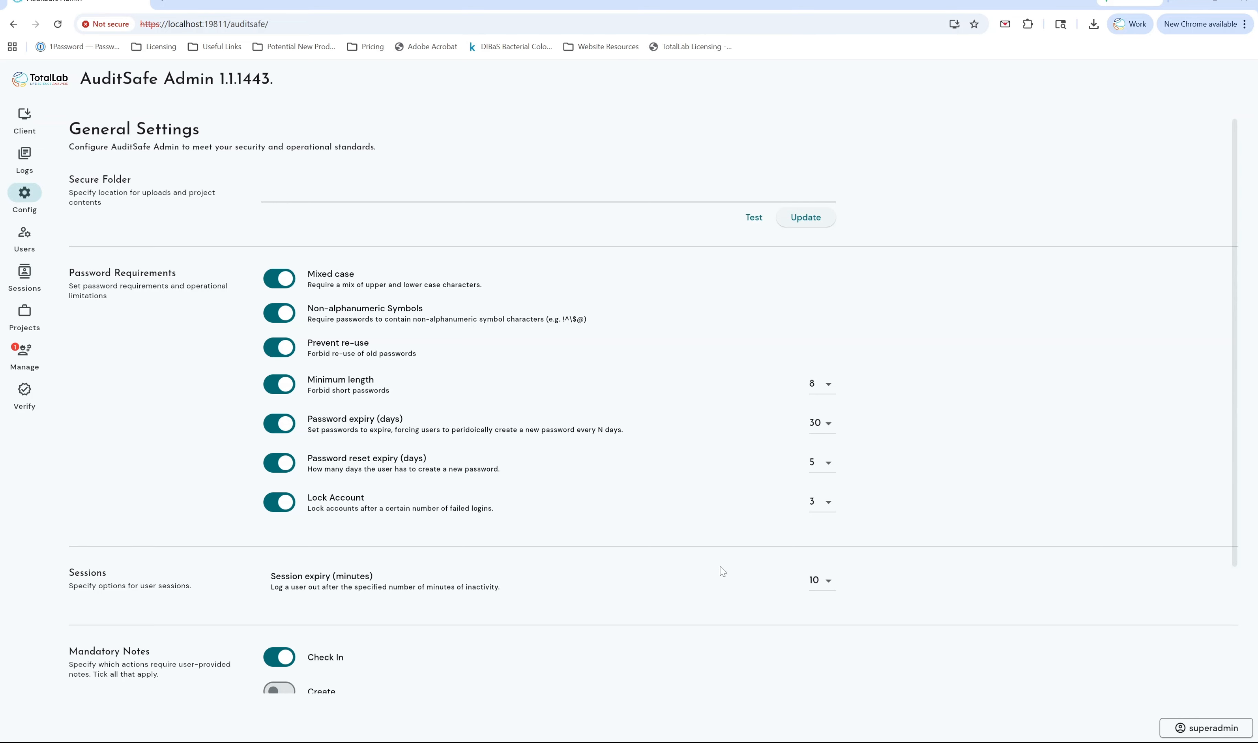
Focus the Secure Folder field, then go to Manage showing 5 licences valid until 9 Aug 2028
{"action": "left_click", "coordinate": [307, 195]}
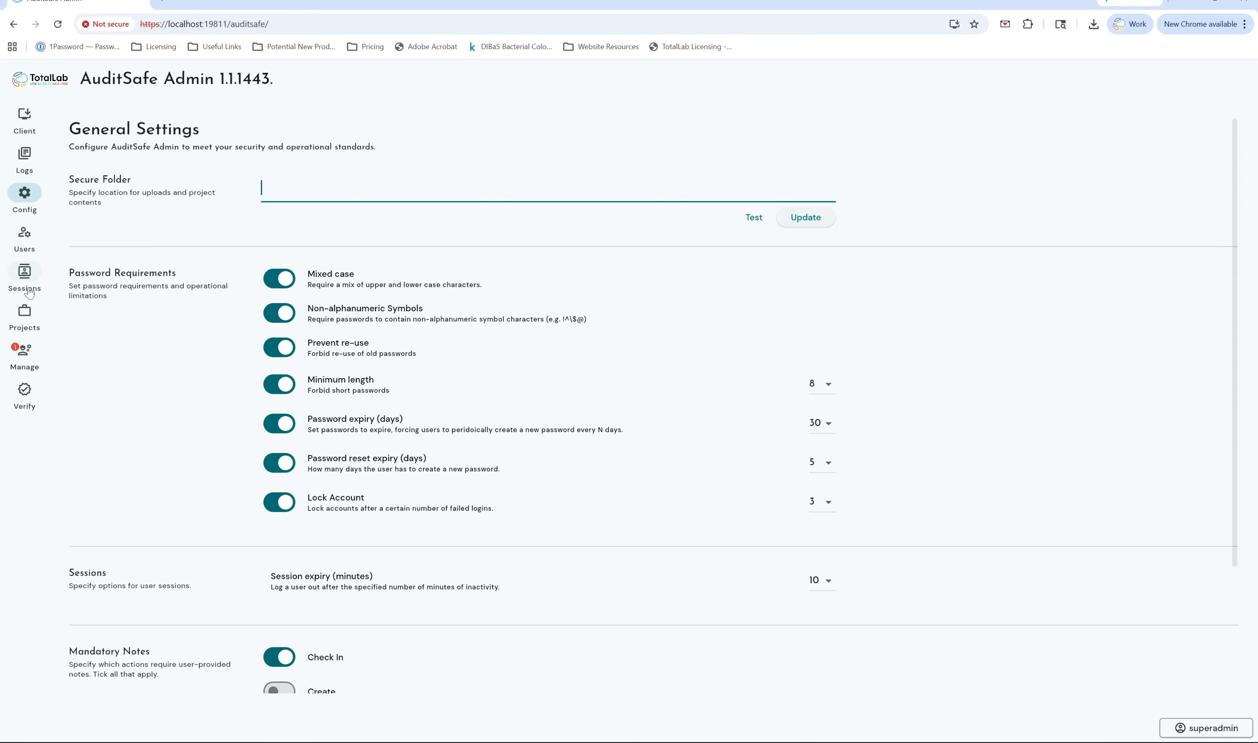
{"action": "left_click", "coordinate": [24, 350]}
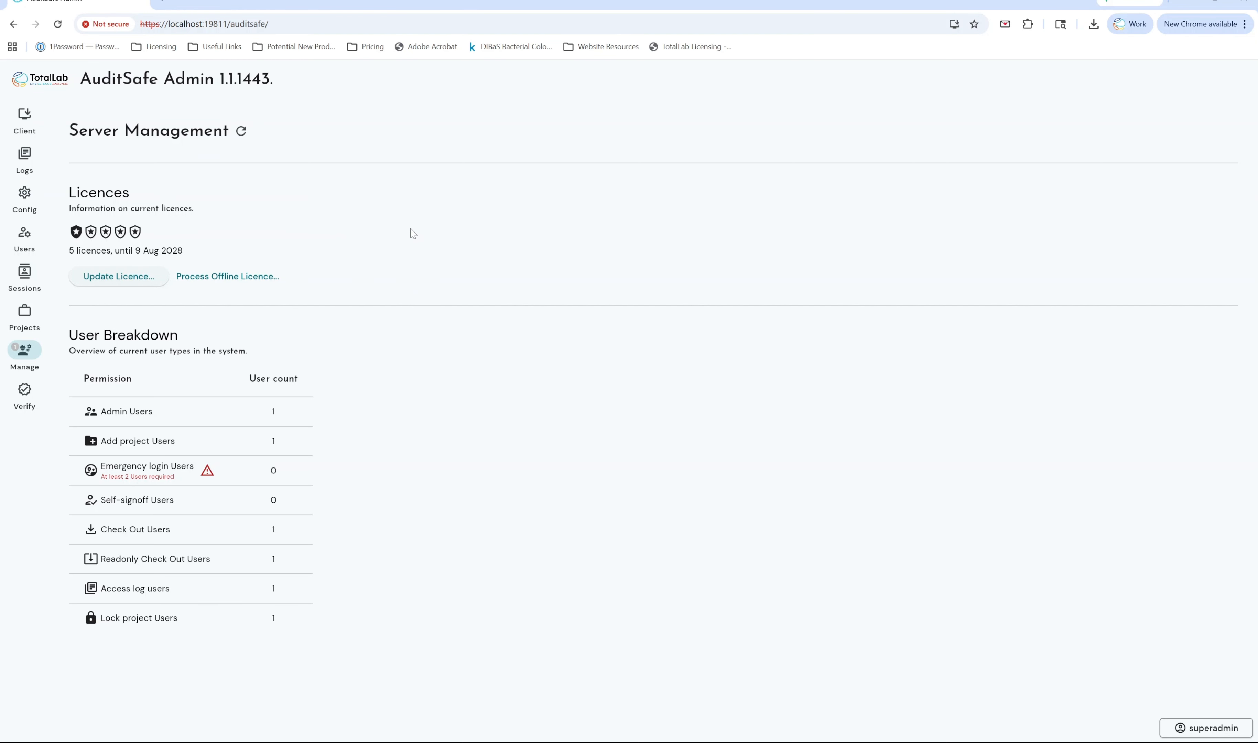
Copy the activation code from Notepad into the Update Licence dialog and activate it
{"action": "left_click", "coordinate": [133, 284]}
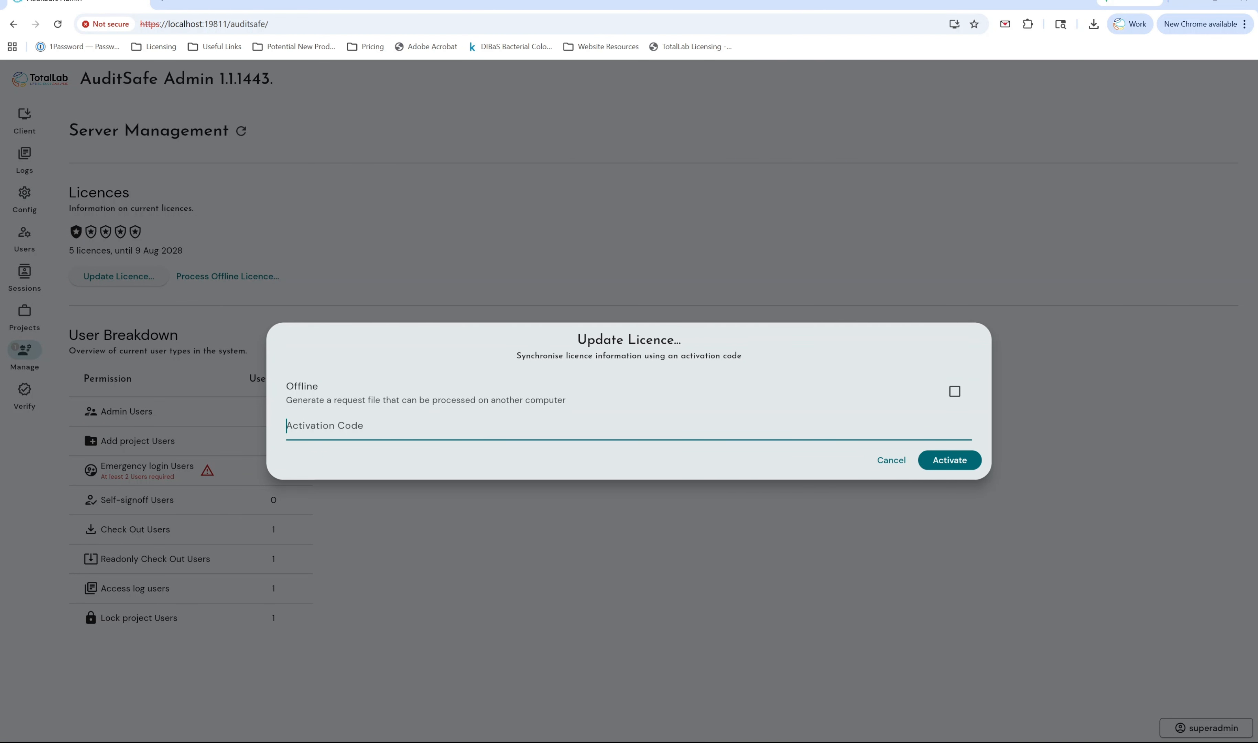
{"action": "mouse_move", "coordinate": [685, 742]}
{"action": "left_click", "coordinate": [686, 706]}
{"action": "left_click", "coordinate": [104, 72]}
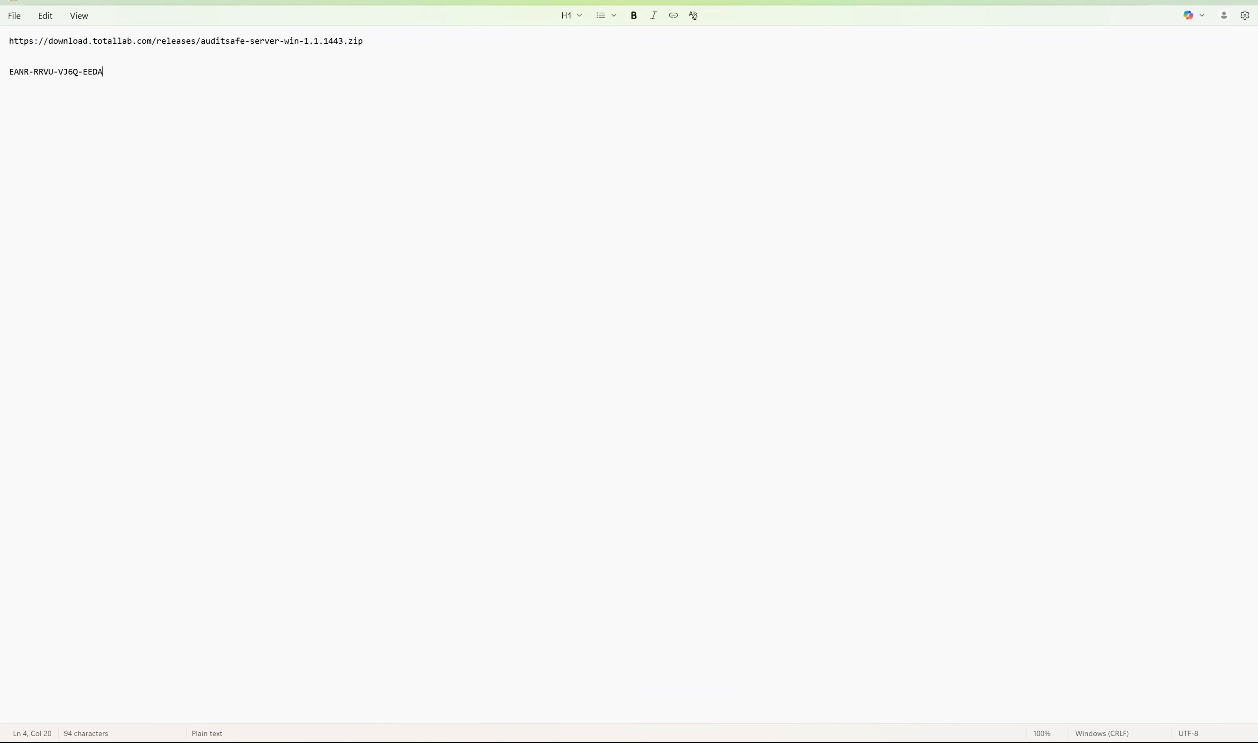
{"action": "left_click_drag", "start_coordinate": [102, 72], "coordinate": [6, 76]}
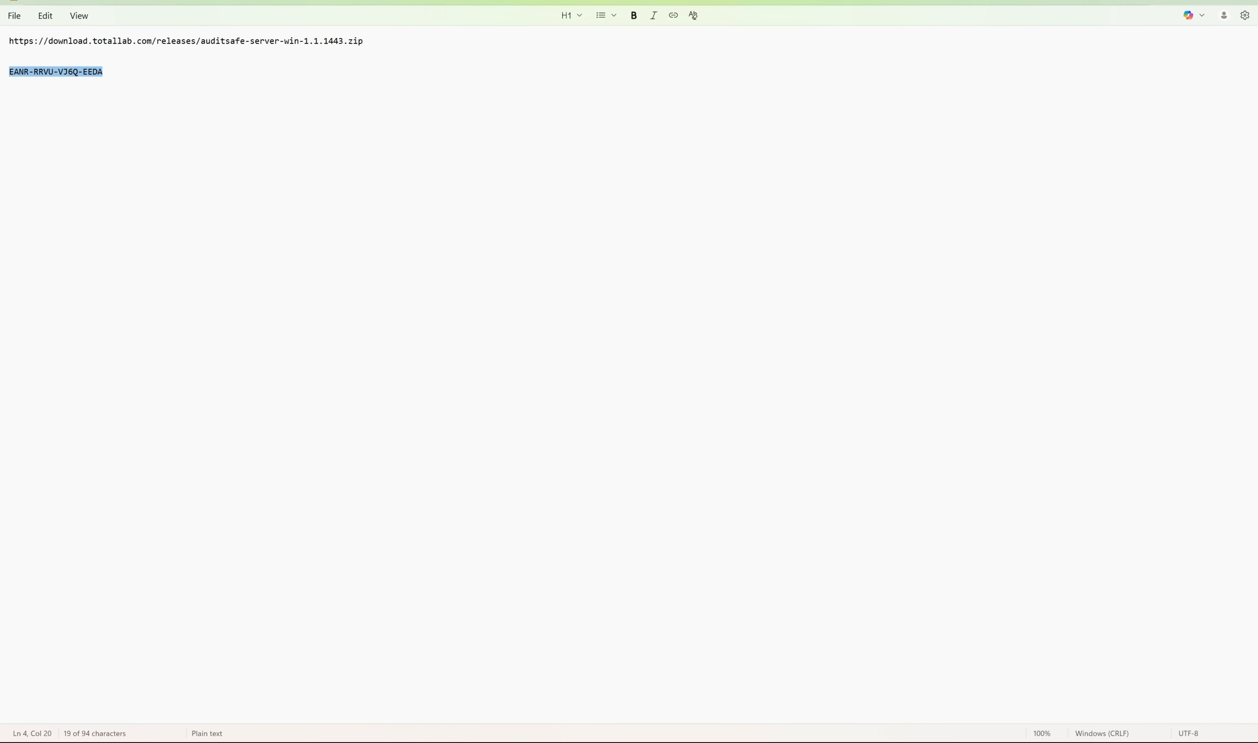
{"action": "key", "text": "ctrl+c"}
{"action": "key", "text": "alt+Tab"}
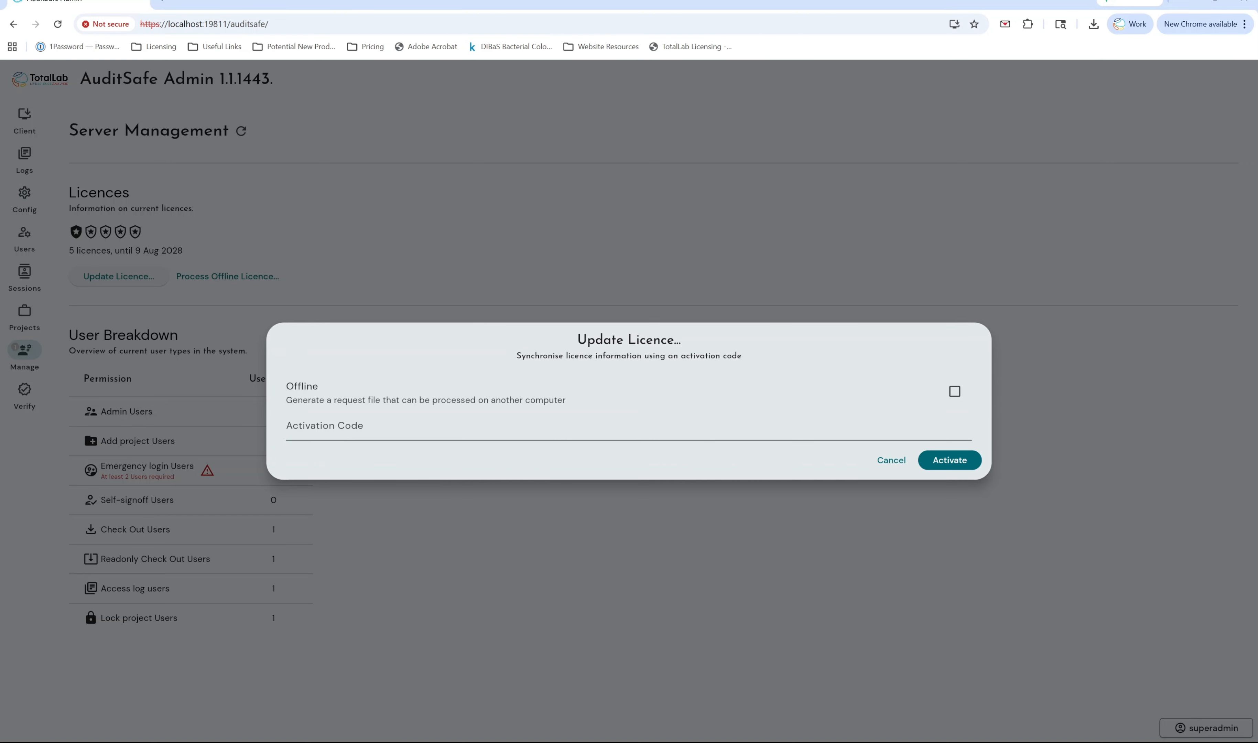
{"action": "key", "text": "ctrl+v"}
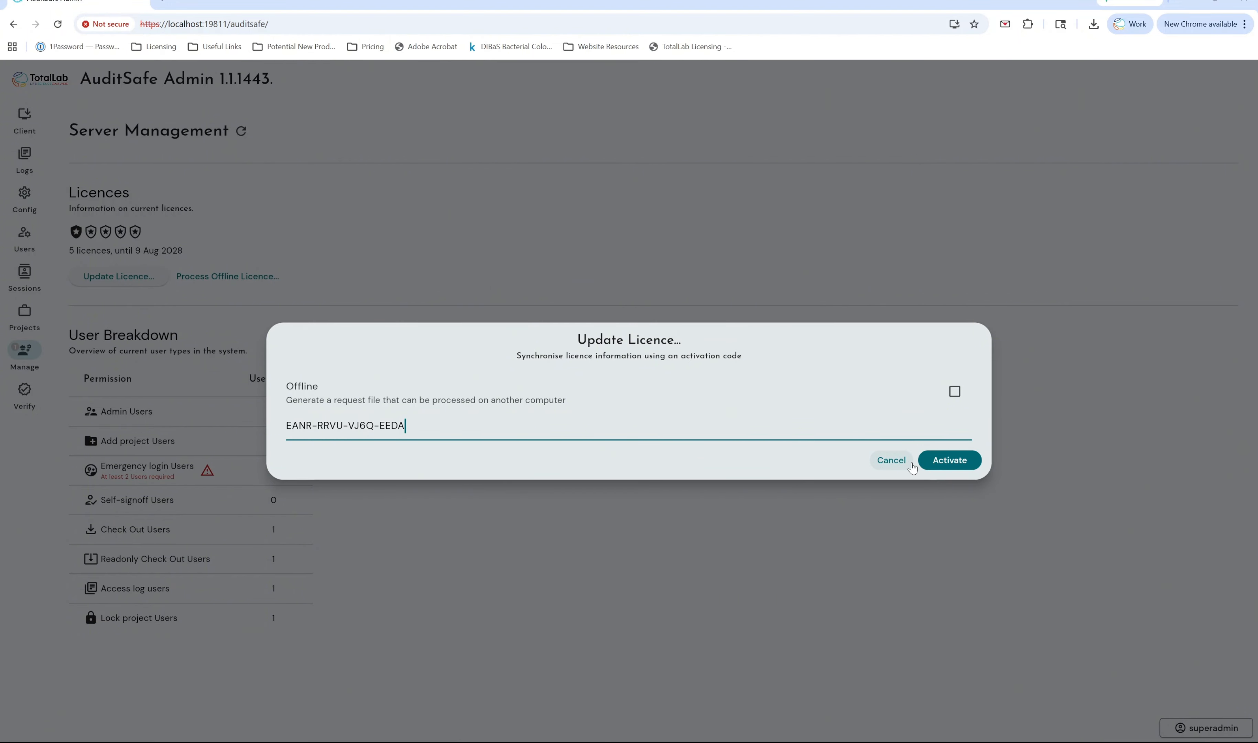
{"action": "left_click", "coordinate": [930, 467]}
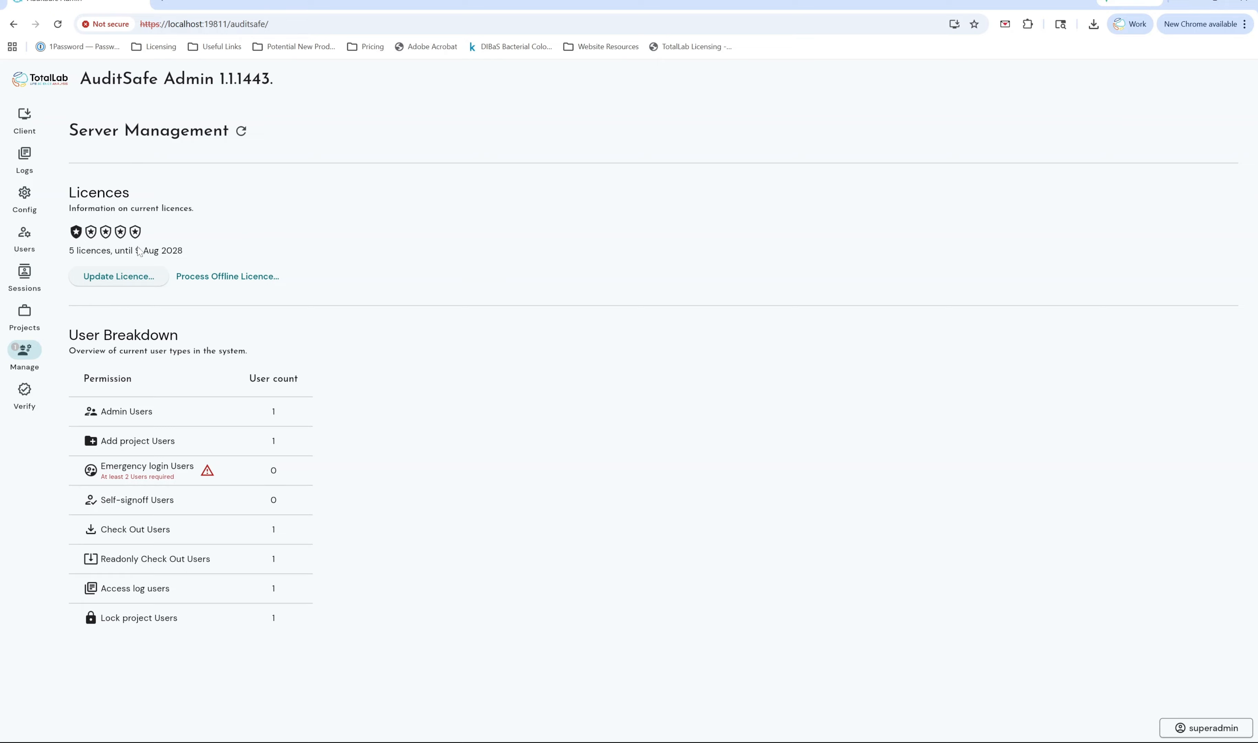
Refresh the server information, then visit Users, Projects, Config and finally the Logs page
{"action": "left_click", "coordinate": [242, 132]}
{"action": "left_click", "coordinate": [29, 233]}
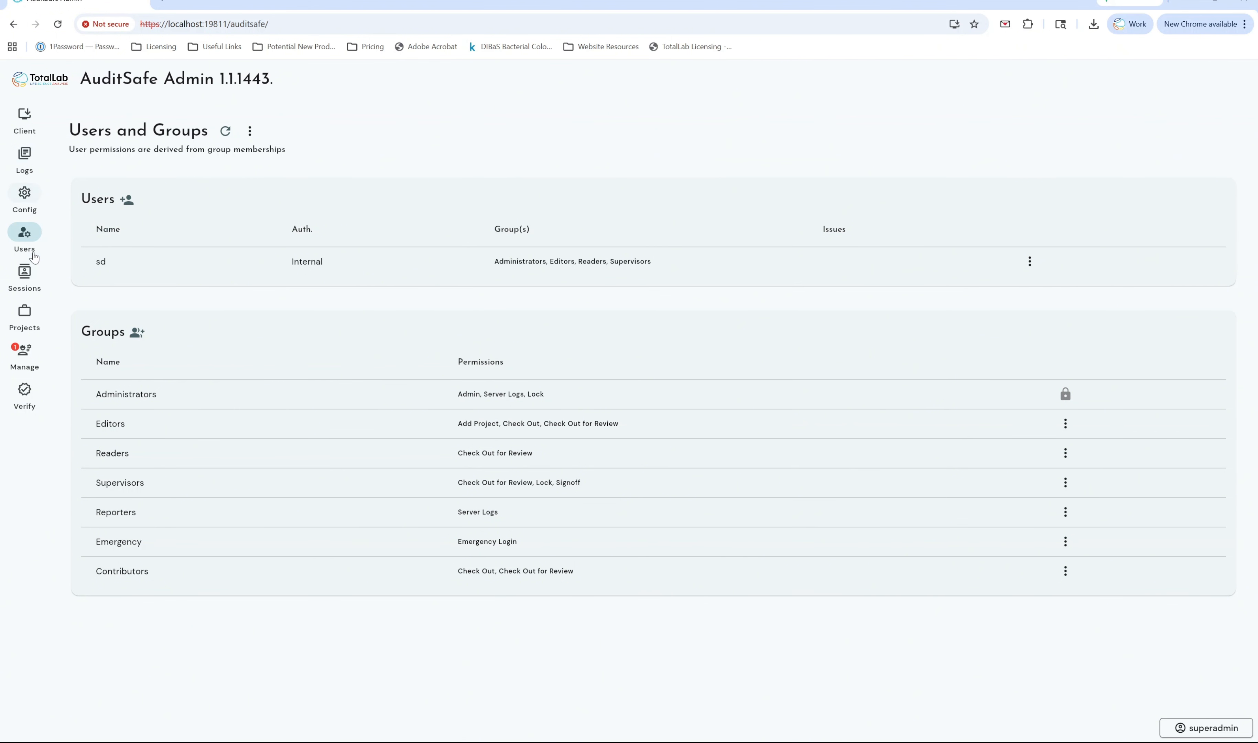
{"action": "left_click", "coordinate": [33, 320]}
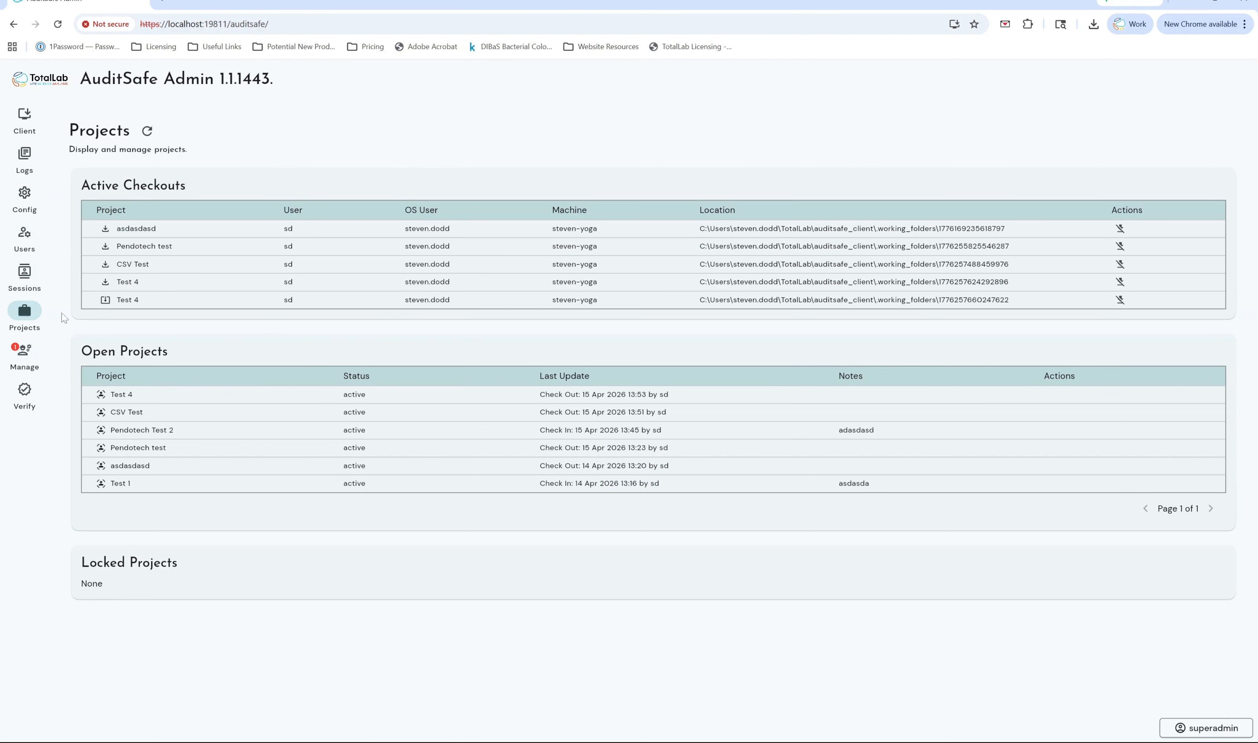
{"action": "left_click", "coordinate": [24, 195]}
{"action": "left_click", "coordinate": [24, 163]}
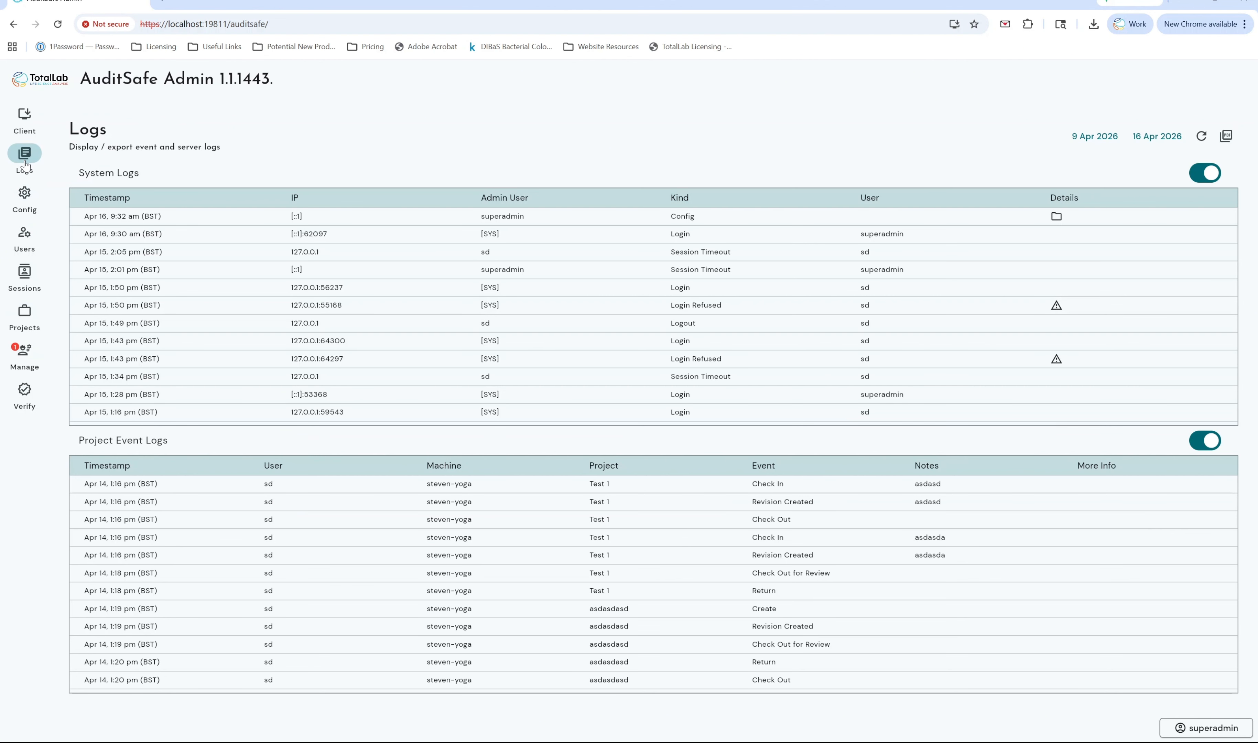